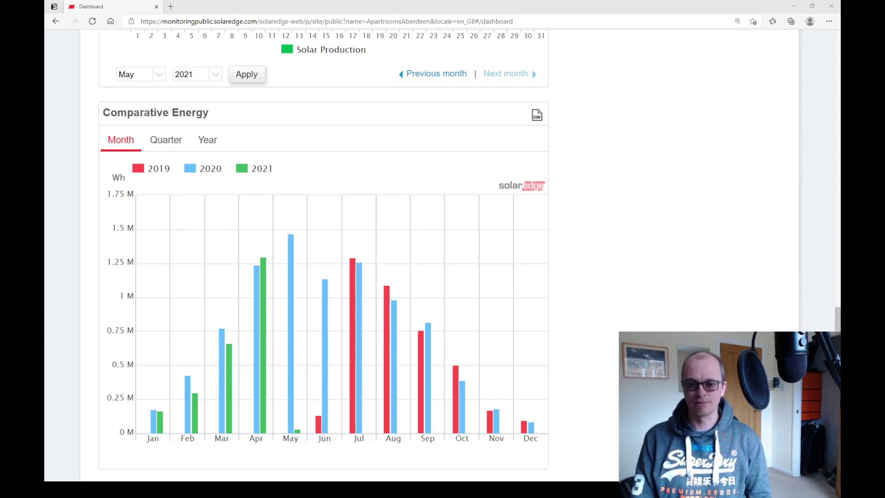
# Check the monthly Comparative Energy chart, switch to the solar data spreadsheet in LibreOffice Calc and select the Total Production figure.
pyautogui.moveTo(154, 419)
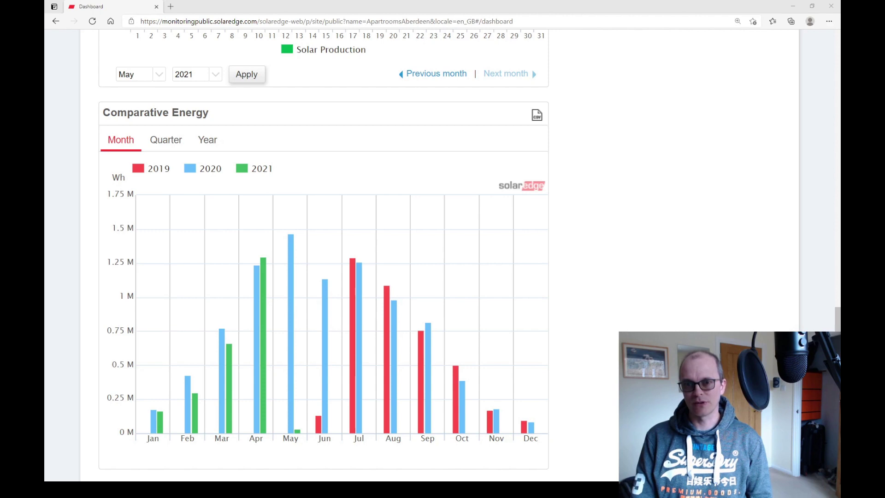
pyautogui.hotkey('alt', 'Tab')
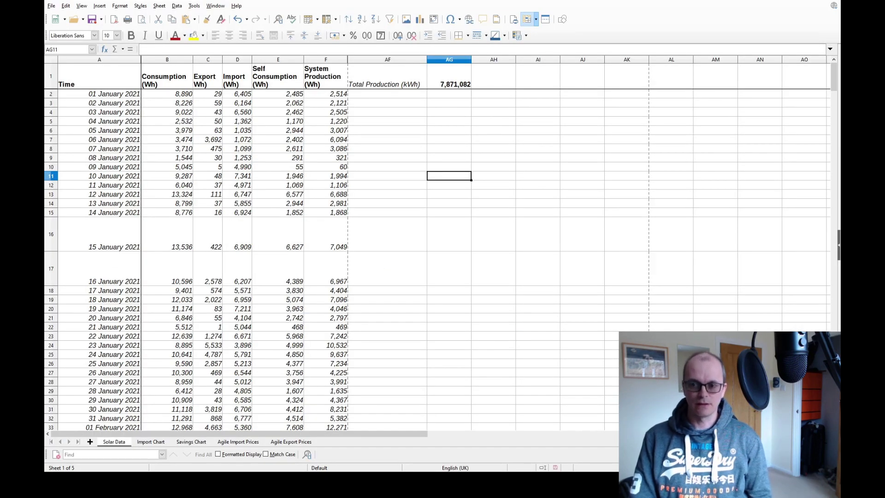
pyautogui.click(449, 103)
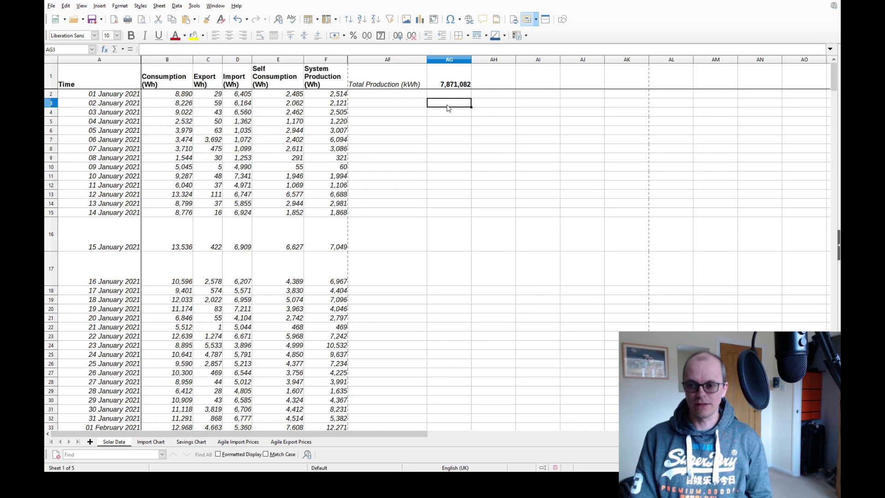
pyautogui.click(450, 84)
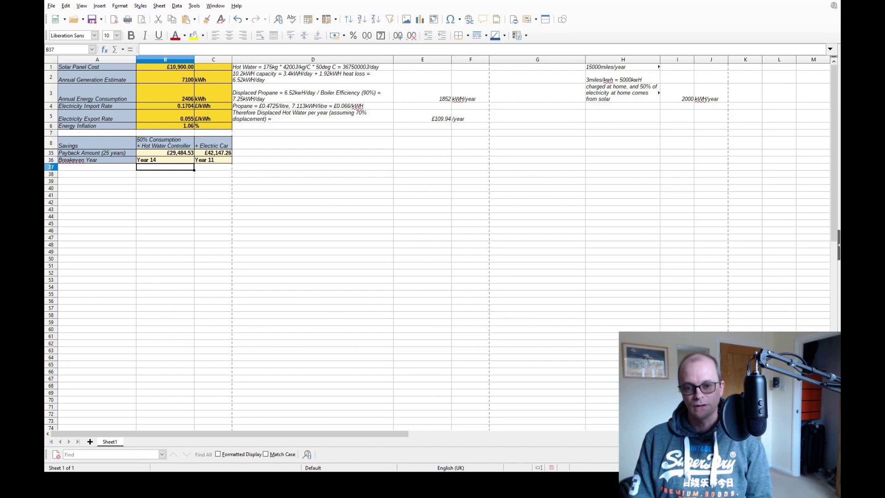
# Review the solar payback sheets, checking the breakeven year, annual generation estimate, consumption scenario heading, payback amount and energy inflation.
pyautogui.click(165, 160)
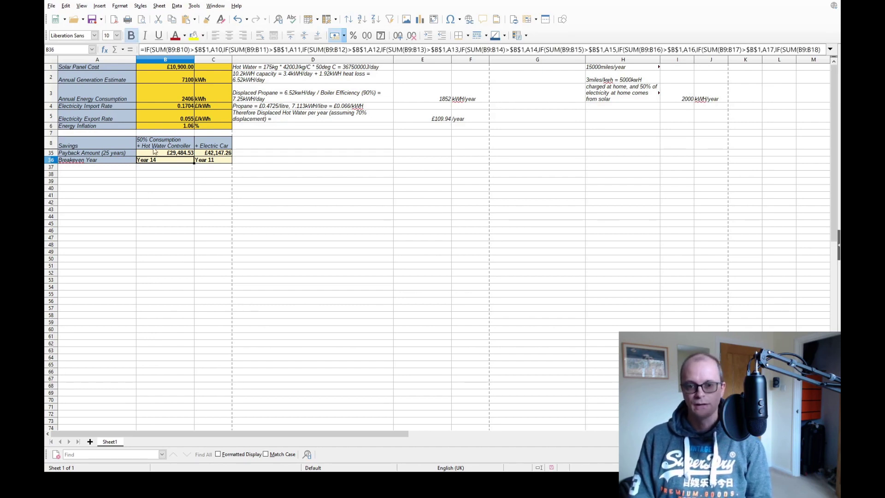
pyautogui.click(159, 84)
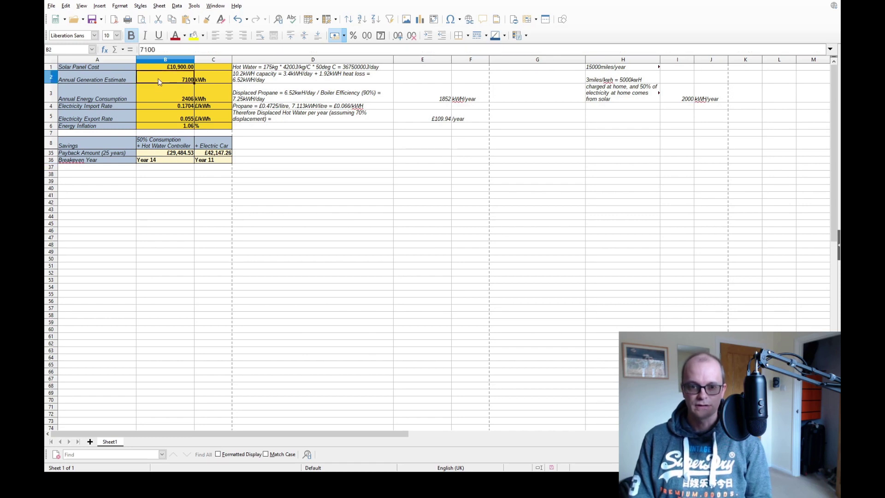
pyautogui.click(161, 144)
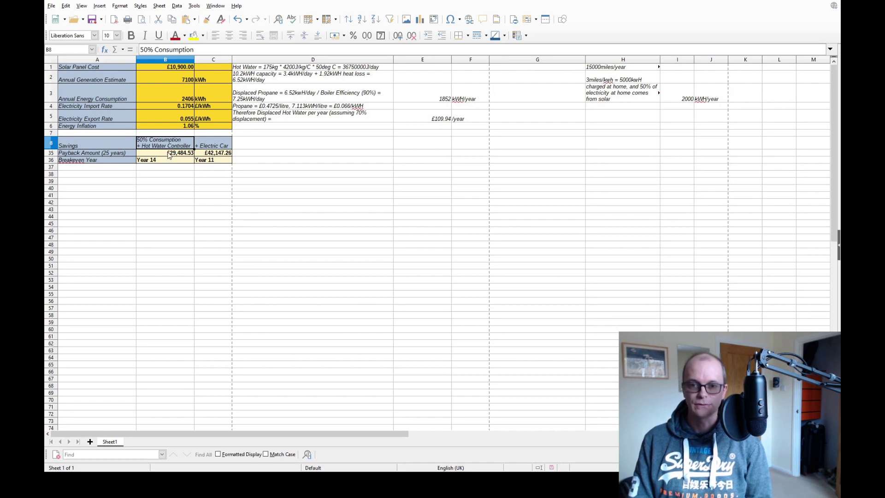
pyautogui.click(169, 155)
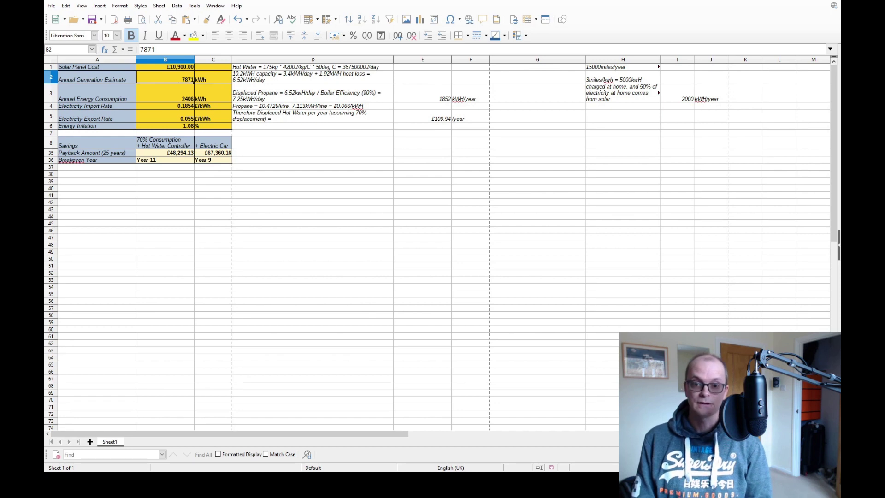
pyautogui.click(160, 144)
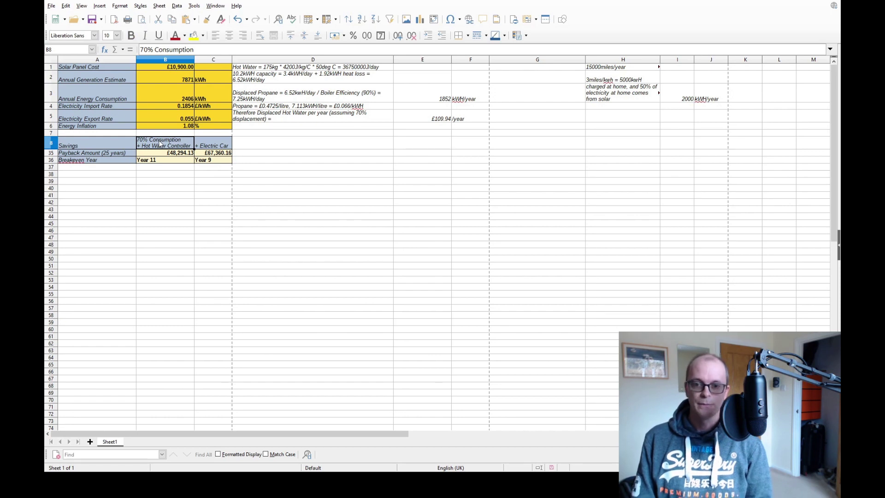
pyautogui.click(161, 126)
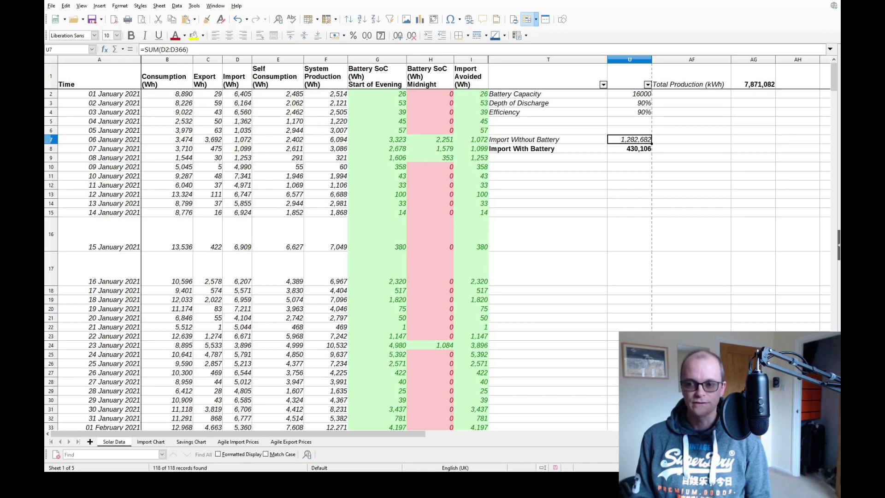
# Inspect the battery capacity, depth of discharge and efficiency, plus the Export, Start of Evening battery charge and Import Avoided columns.
pyautogui.click(631, 94)
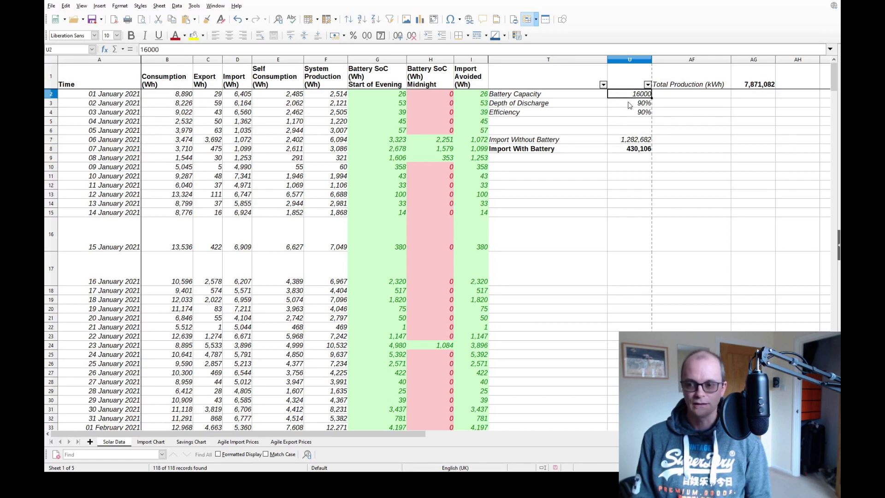
pyautogui.moveTo(631, 103); pyautogui.dragTo(632, 114)
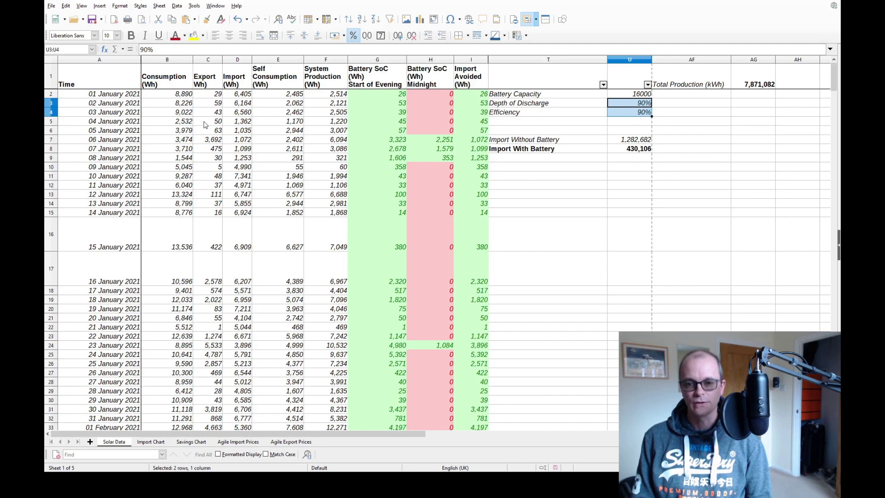
pyautogui.click(208, 60)
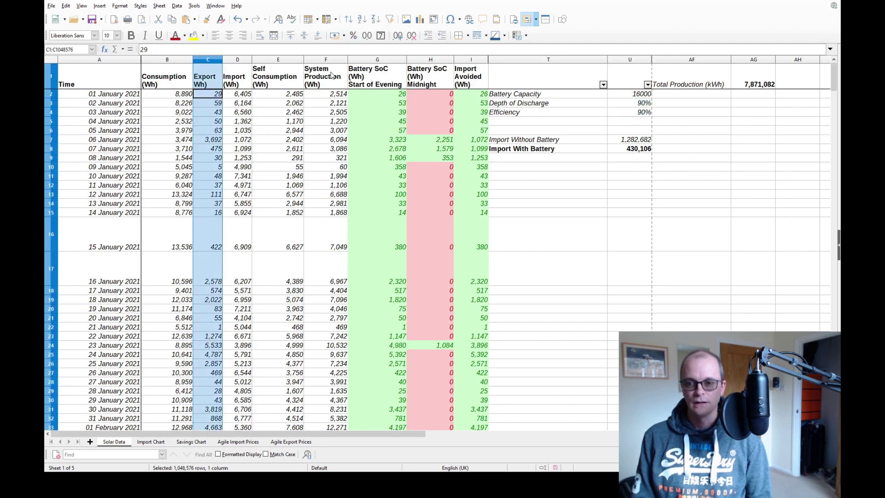
pyautogui.click(389, 60)
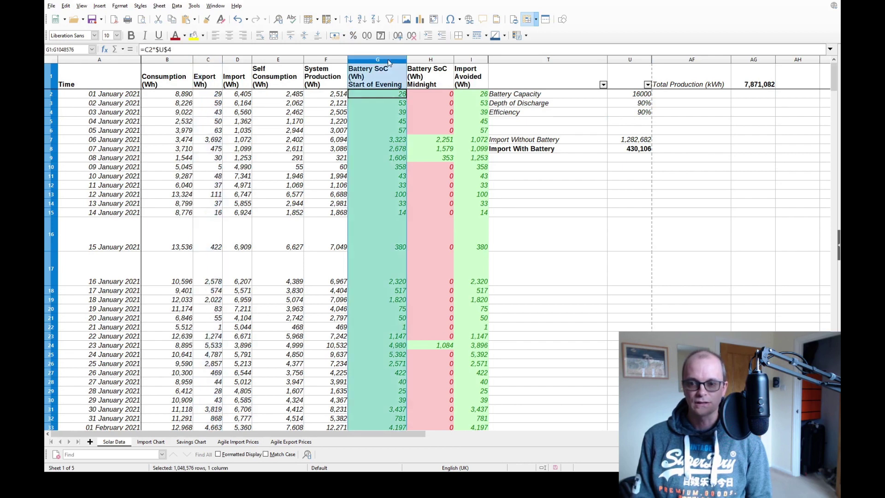
pyautogui.click(471, 60)
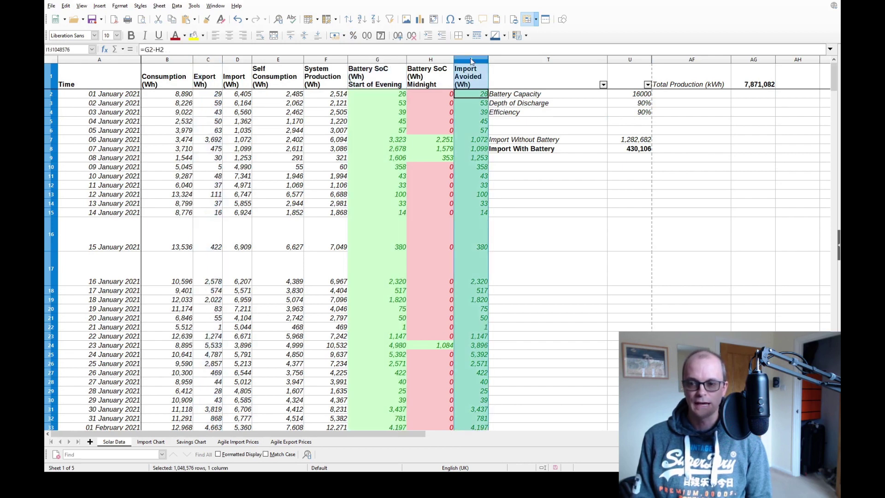
pyautogui.click(467, 94)
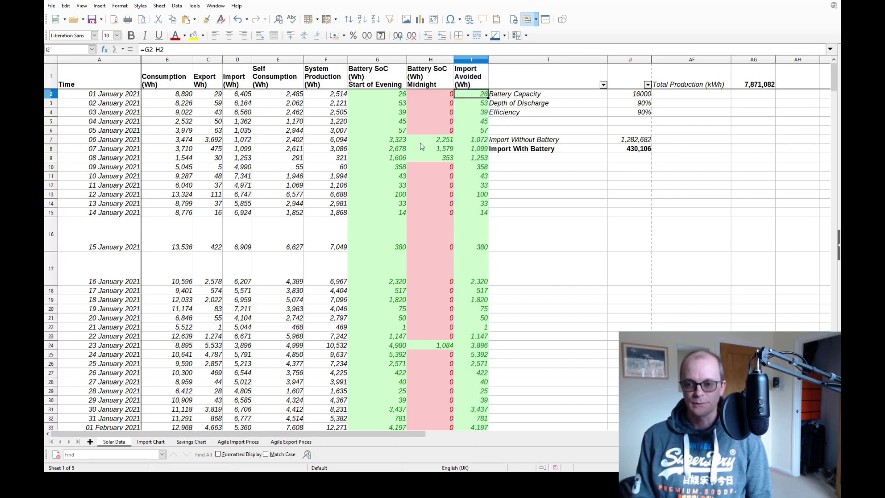
# Inspect the formula for the battery charge at midnight and compare its daily values from January through March 2021.
pyautogui.click(430, 94)
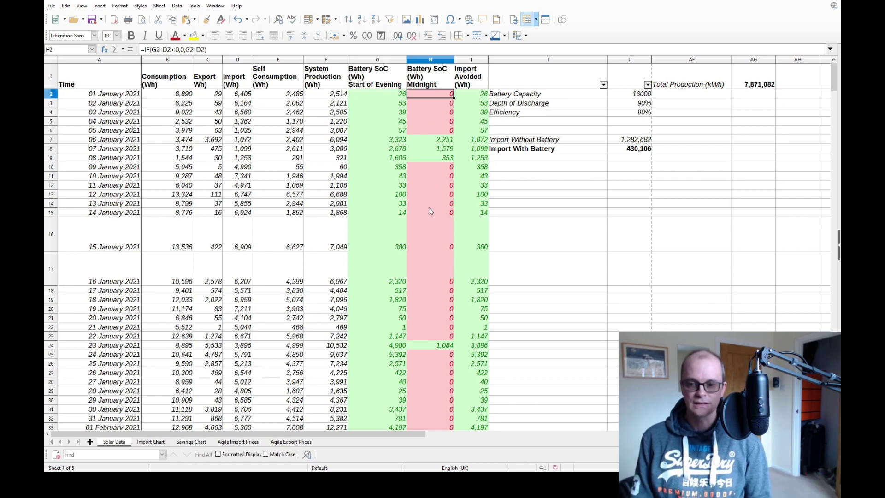
pyautogui.scroll(-8, 429, 211)
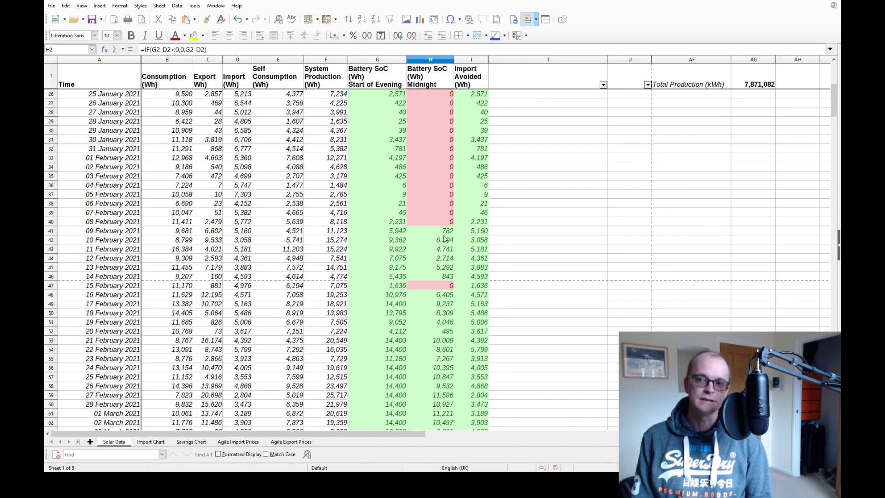
pyautogui.scroll(-10, 445, 238)
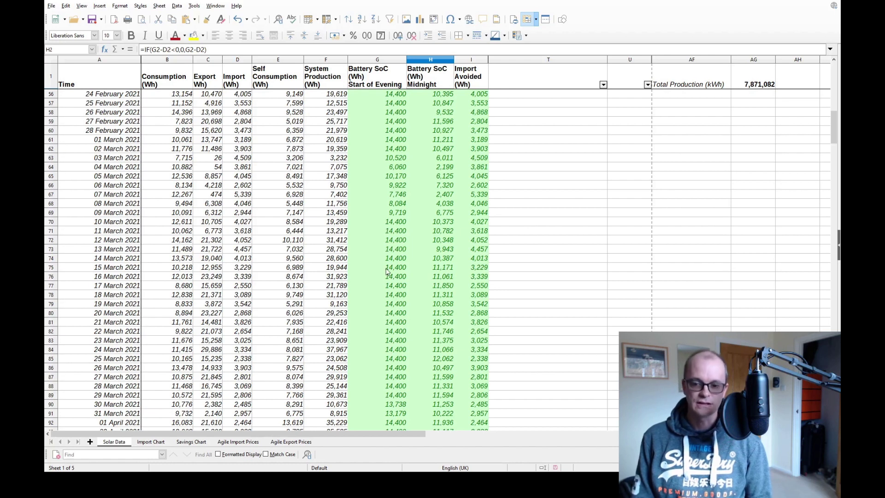
pyautogui.scroll(18, 386, 271)
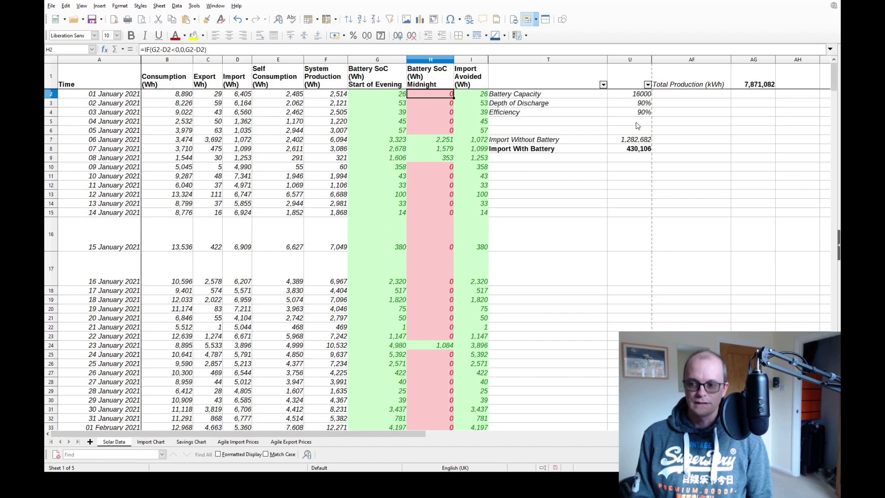
# Compare the Import Without Battery and Import With Battery totals, and open the Import Chart sheet.
pyautogui.click(628, 140)
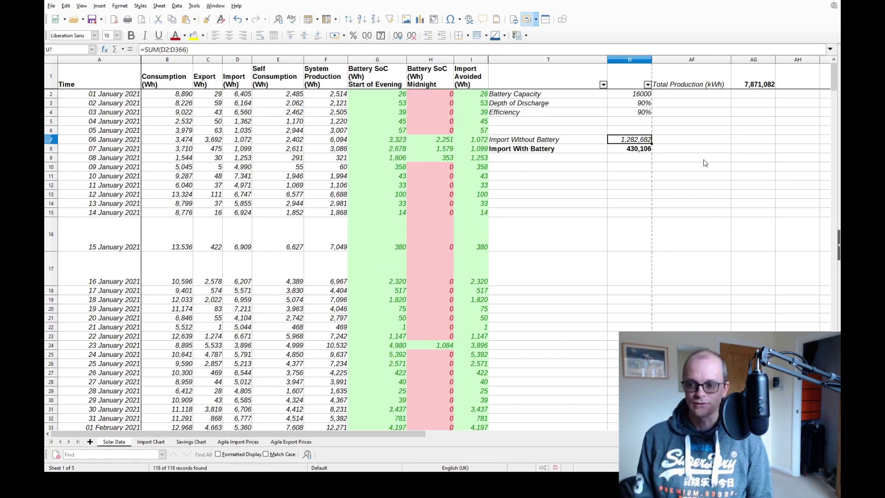
pyautogui.click(629, 150)
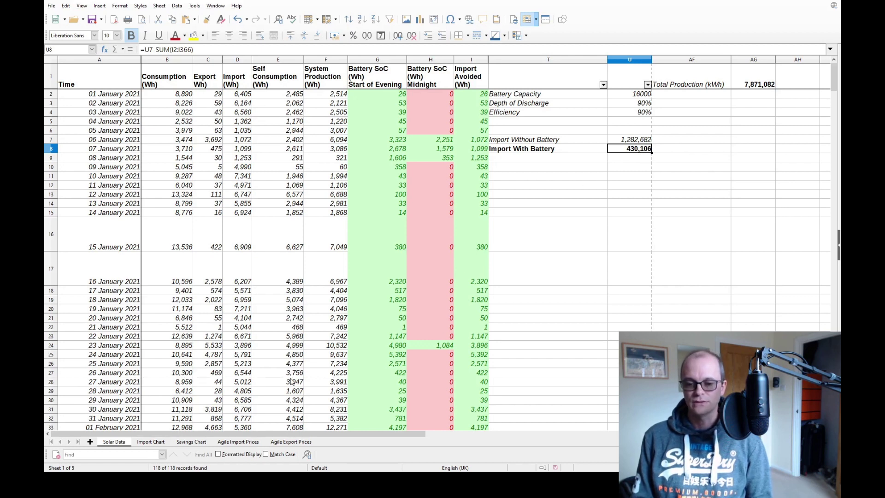
pyautogui.click(151, 442)
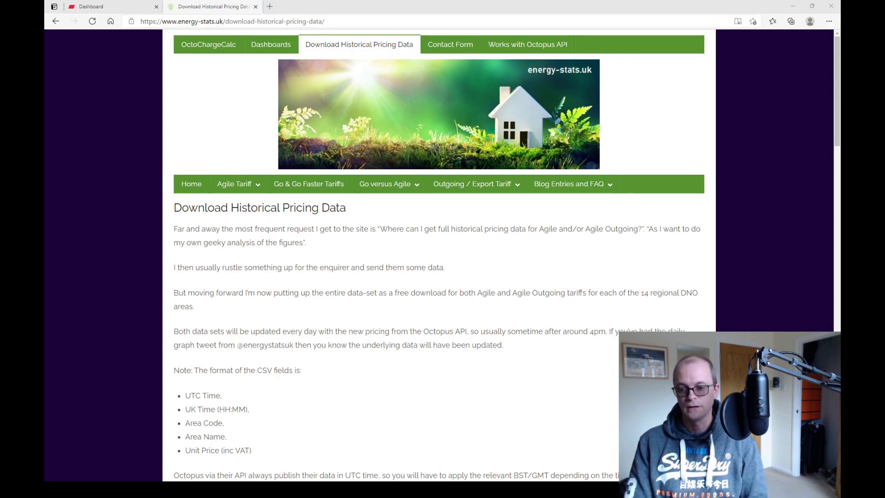
# Look through the regional Agile pricing CSV downloads on energy-stats.uk, and check the first date and price in the spreadsheet's Agile Import Prices.
pyautogui.scroll(-12, 442, 253)
pyautogui.scroll(-2, 443, 253)
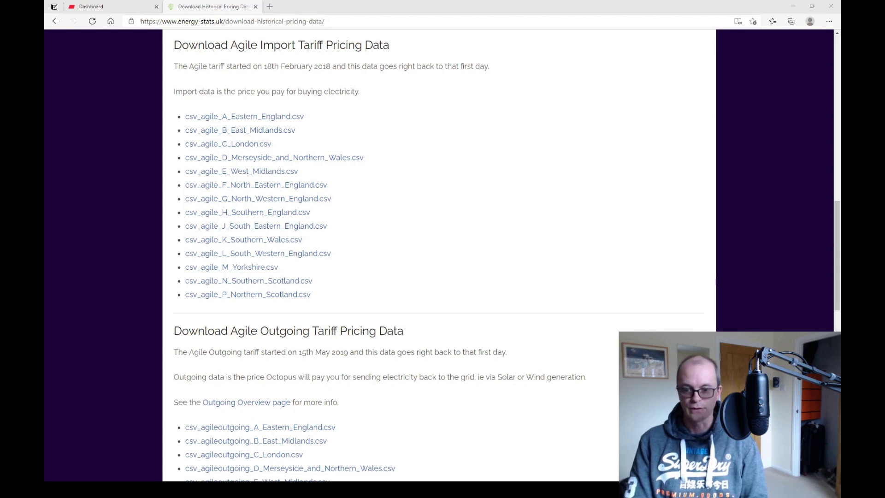
pyautogui.hotkey('alt', 'Tab')
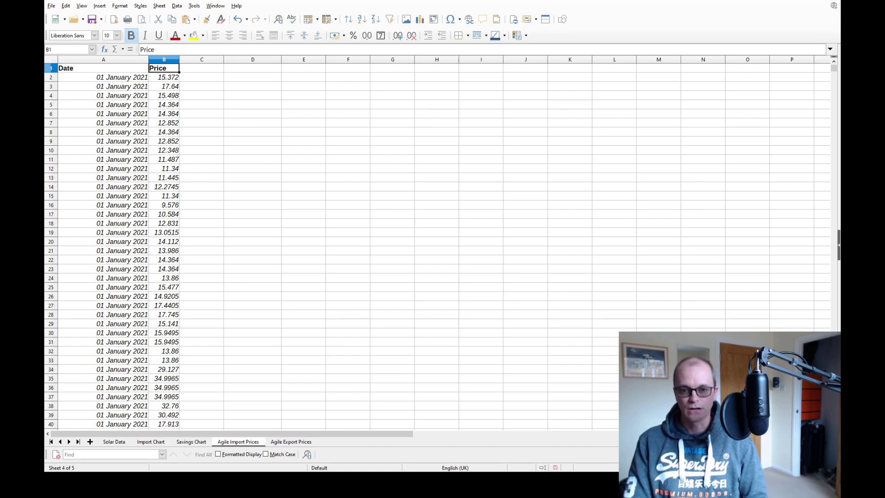
pyautogui.click(122, 78)
pyautogui.click(162, 78)
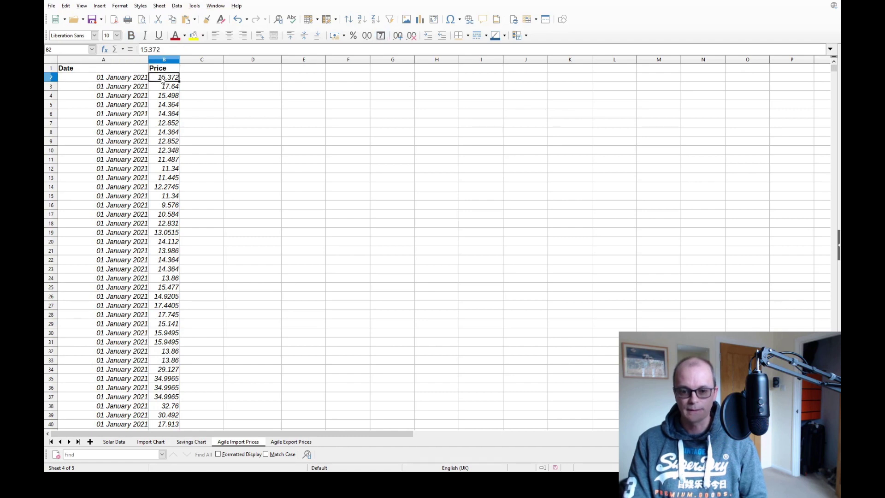
# On the Solar Data sheet, inspect the formulas in the Lowest Import Price and Highest Export Price columns for several January days.
pyautogui.click(114, 442)
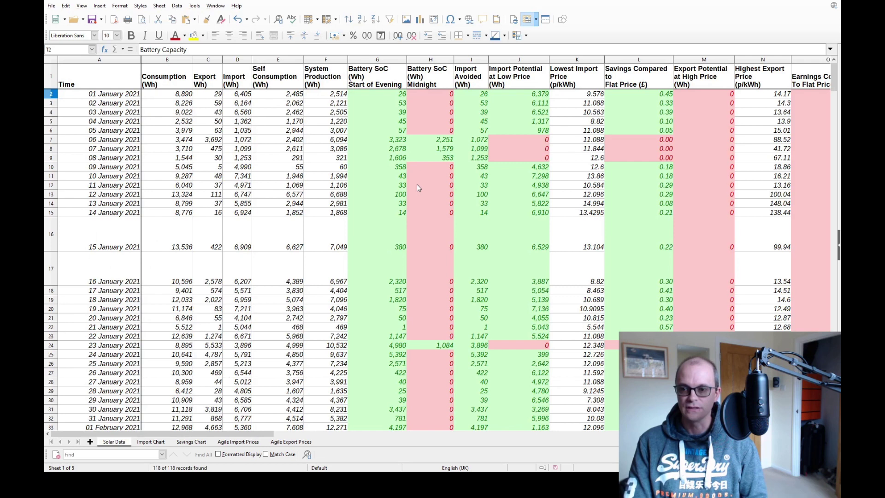
pyautogui.click(580, 96)
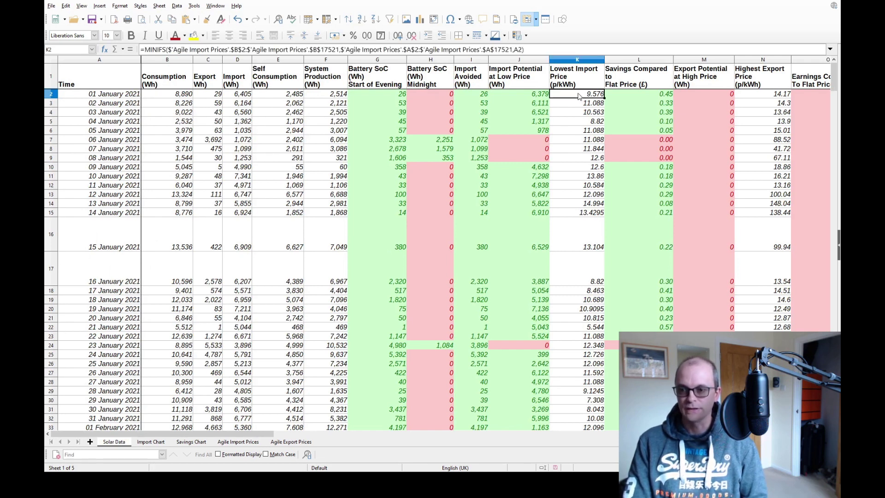
pyautogui.click(572, 122)
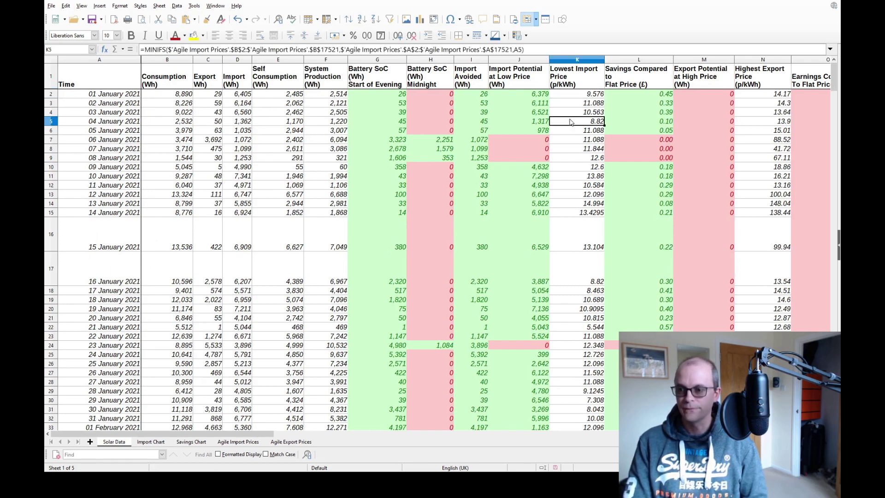
pyautogui.click(778, 95)
pyautogui.click(778, 112)
pyautogui.click(778, 130)
pyautogui.click(778, 158)
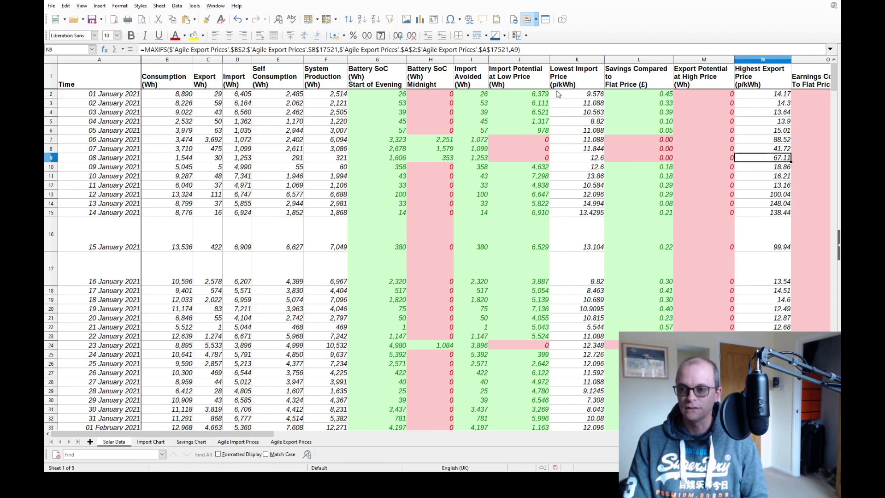
# Examine the Import Potential at Low Price and Export Potential at High Price columns from January to early April 2021.
pyautogui.click(516, 95)
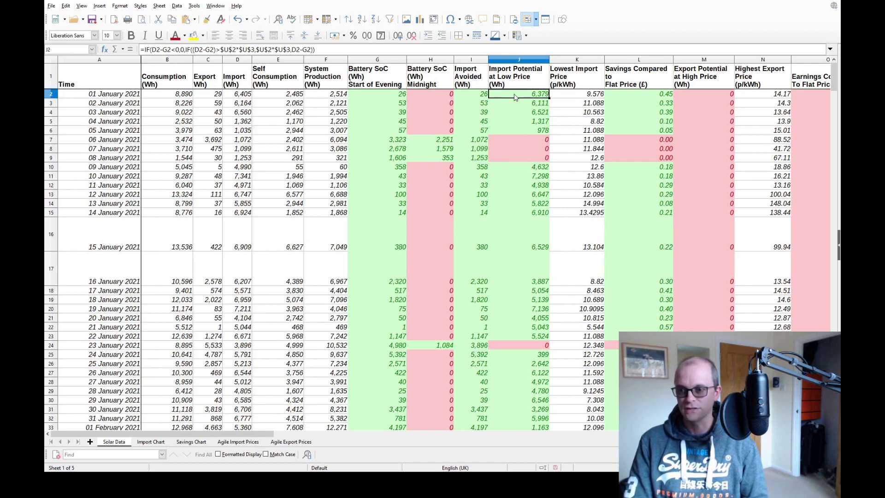
pyautogui.click(700, 96)
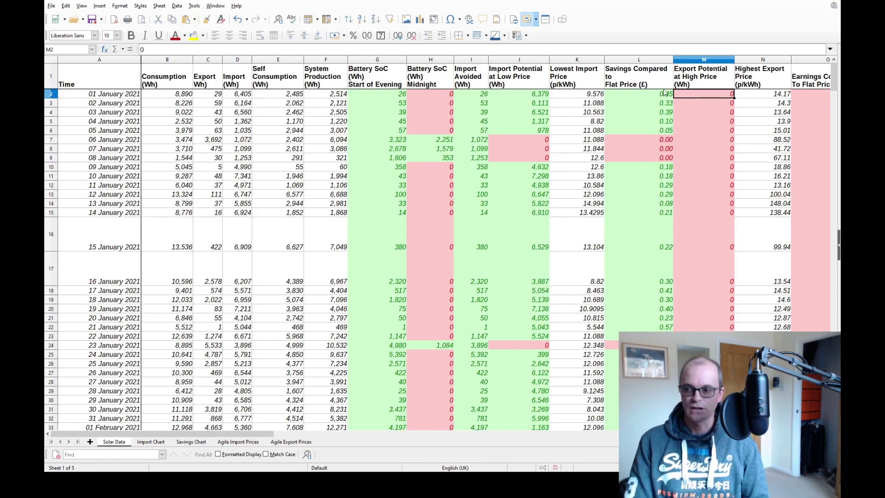
pyautogui.scroll(-10, 518, 157)
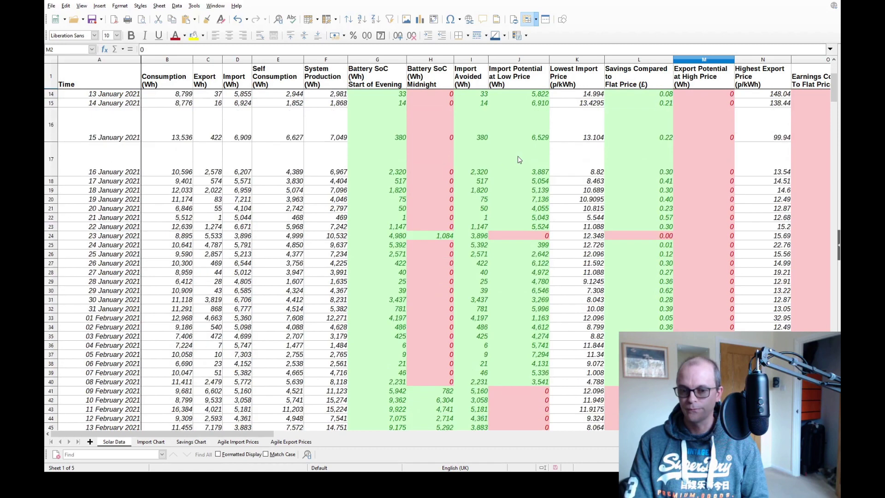
pyautogui.scroll(-7, 519, 160)
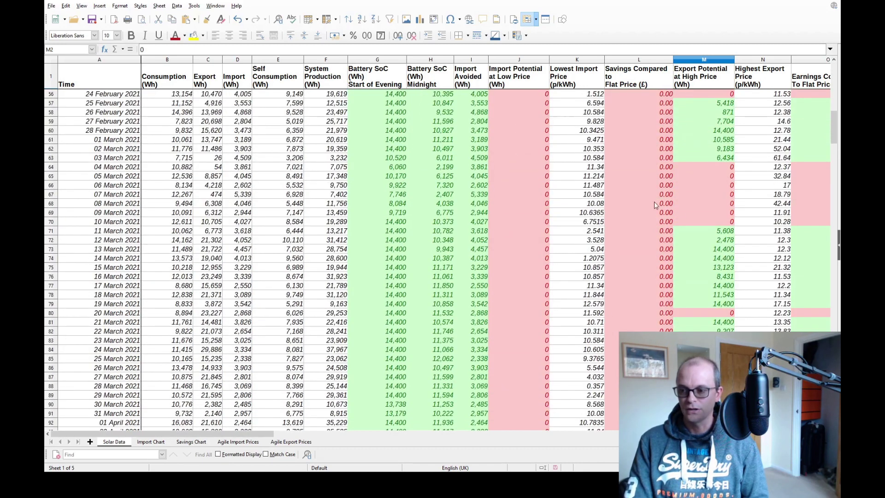
pyautogui.scroll(-2, 703, 234)
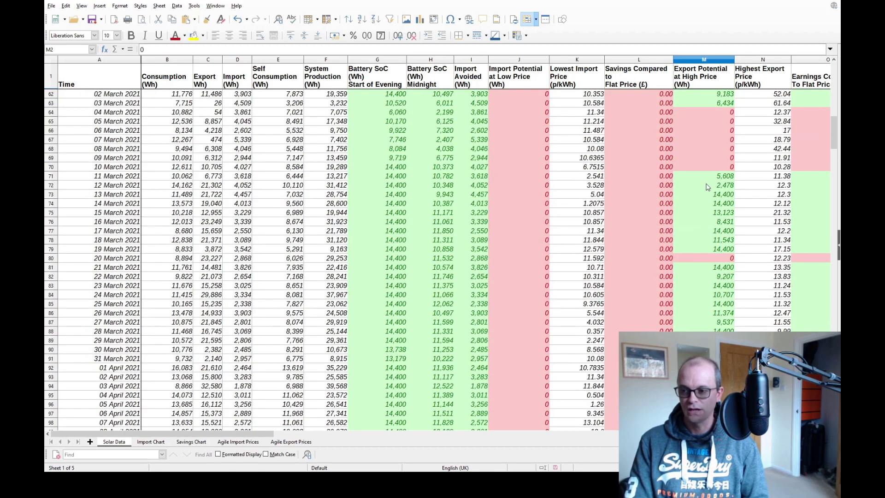
# Examine the daily Export Potential at High Price and Highest Export Price values from March to May 2021.
pyautogui.scroll(-3, 702, 216)
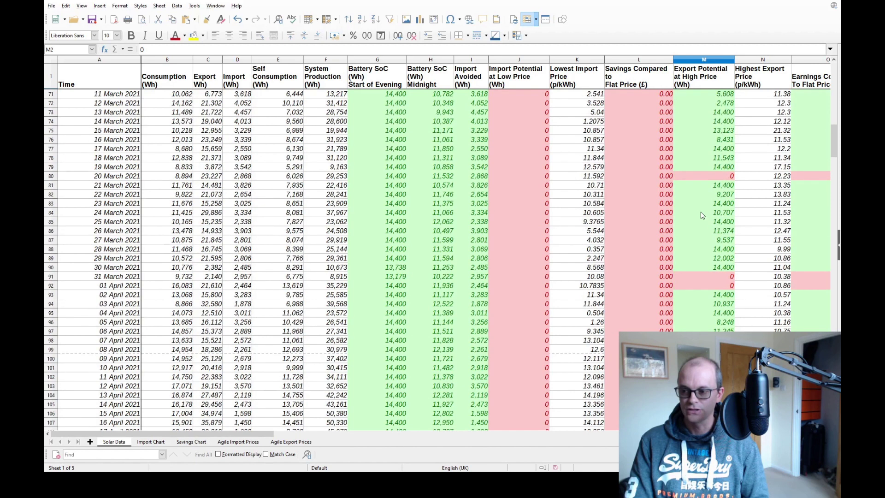
pyautogui.scroll(-3, 701, 212)
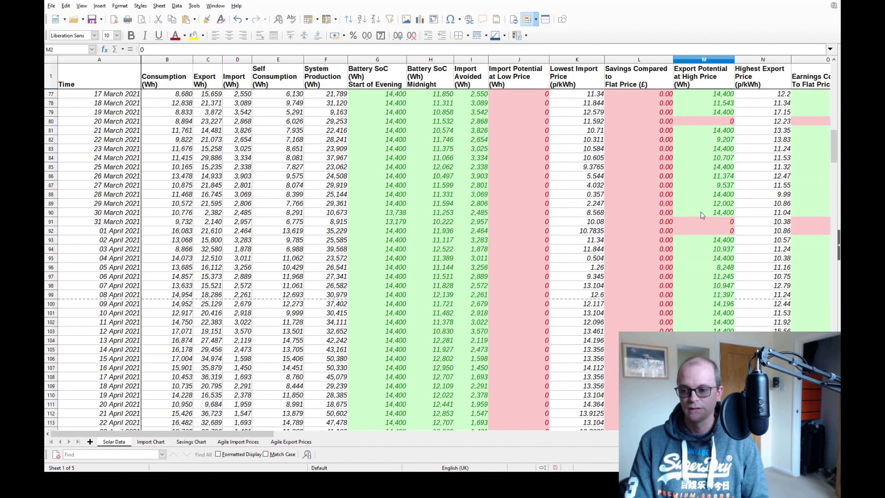
pyautogui.scroll(-4, 700, 212)
pyautogui.scroll(-4, 701, 212)
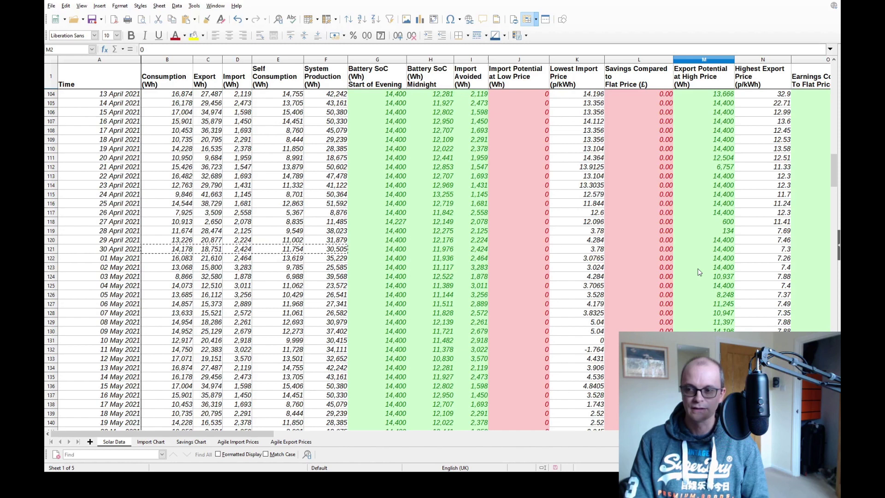
# Compare the Lowest Import Price and Highest Export Price cells for 12 to 14 January 2021.
pyautogui.scroll(20, 697, 272)
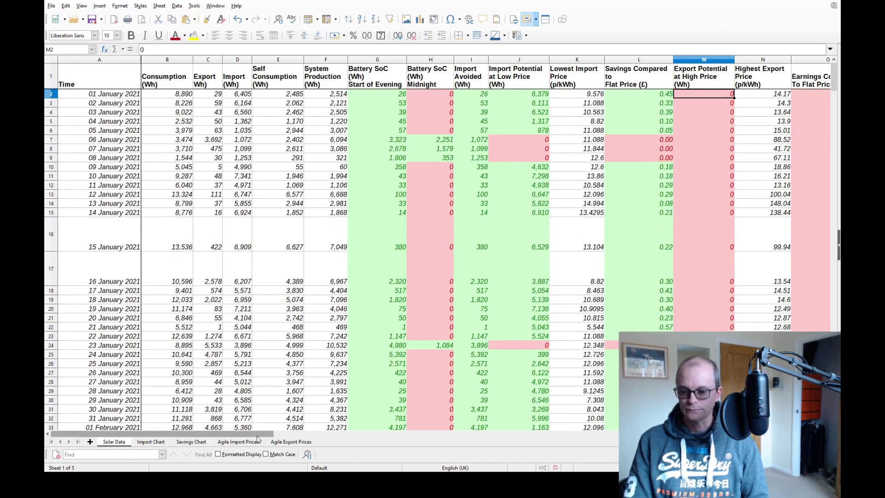
pyautogui.moveTo(259, 436); pyautogui.dragTo(352, 440)
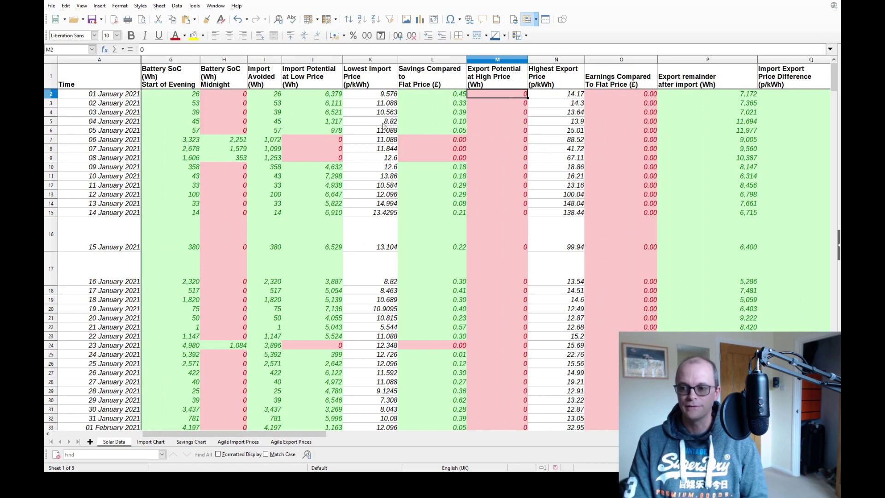
pyautogui.moveTo(373, 198); pyautogui.dragTo(374, 213)
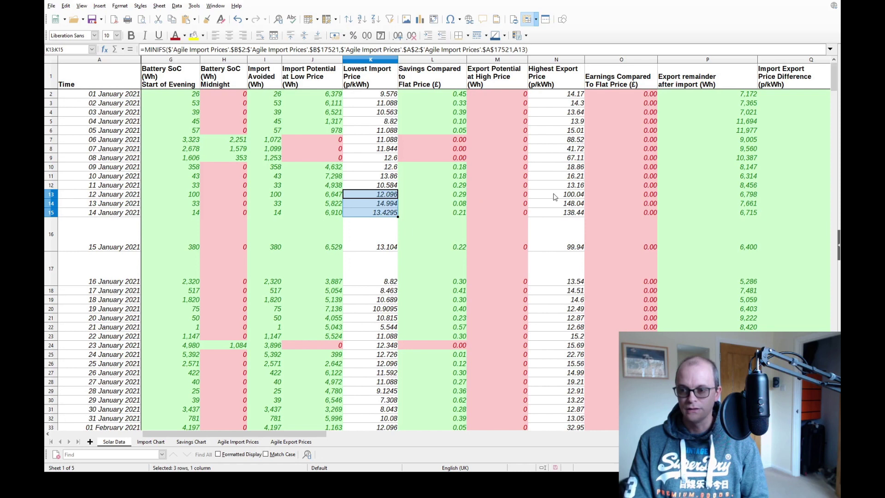
pyautogui.moveTo(553, 195); pyautogui.dragTo(555, 215)
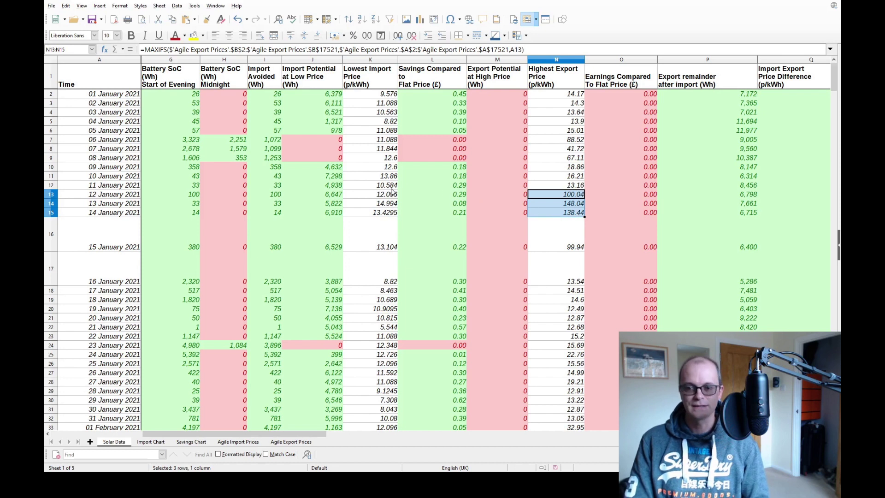
pyautogui.moveTo(387, 195); pyautogui.dragTo(386, 216)
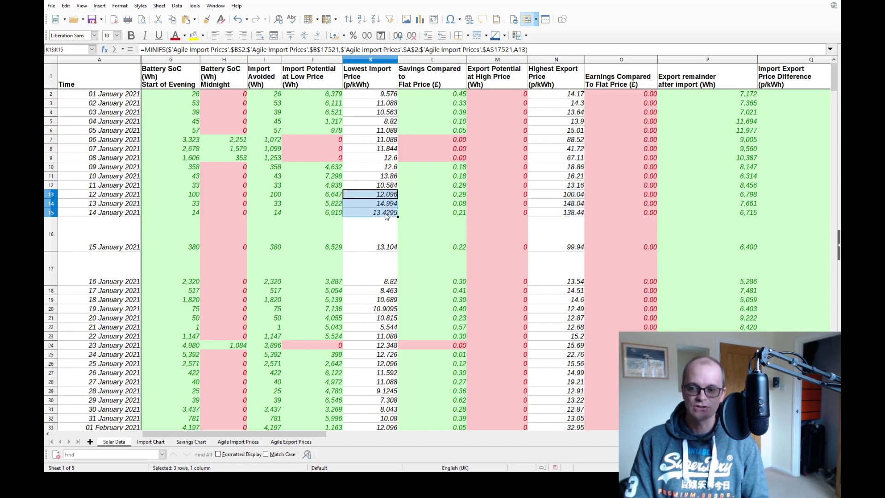
pyautogui.moveTo(555, 194); pyautogui.dragTo(558, 215)
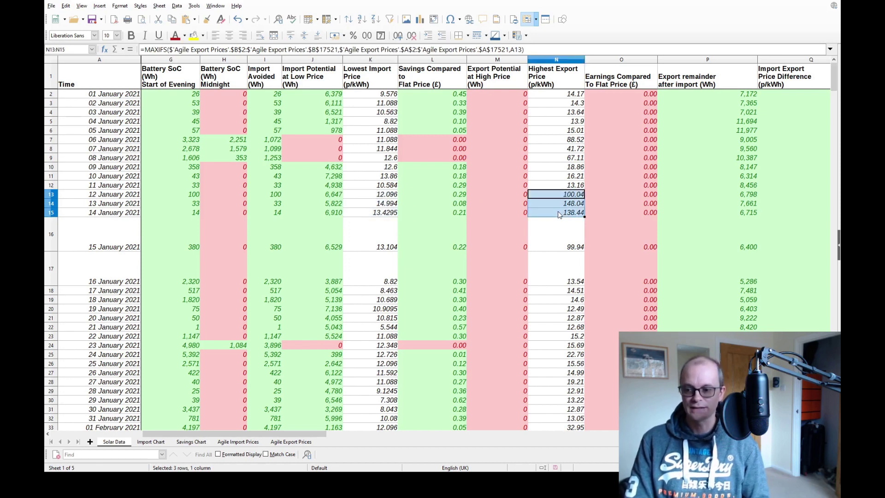
# Inspect the Savings using battery for export and Earnings import/export difference totals, and open the Savings Chart sheet.
pyautogui.moveTo(307, 435); pyautogui.dragTo(412, 446)
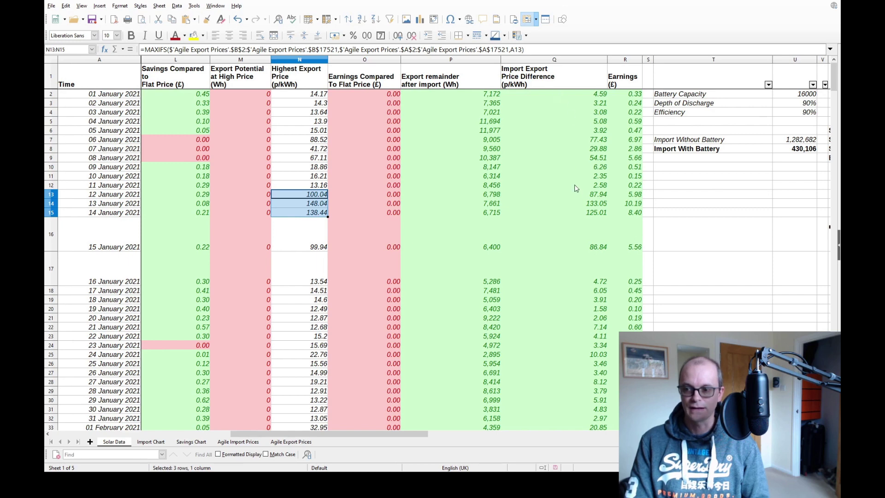
pyautogui.moveTo(389, 442); pyautogui.dragTo(519, 437)
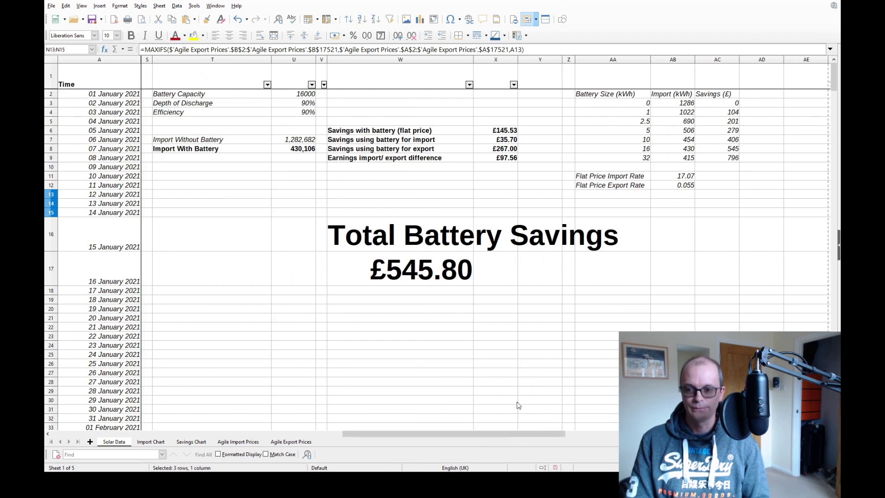
pyautogui.click(485, 151)
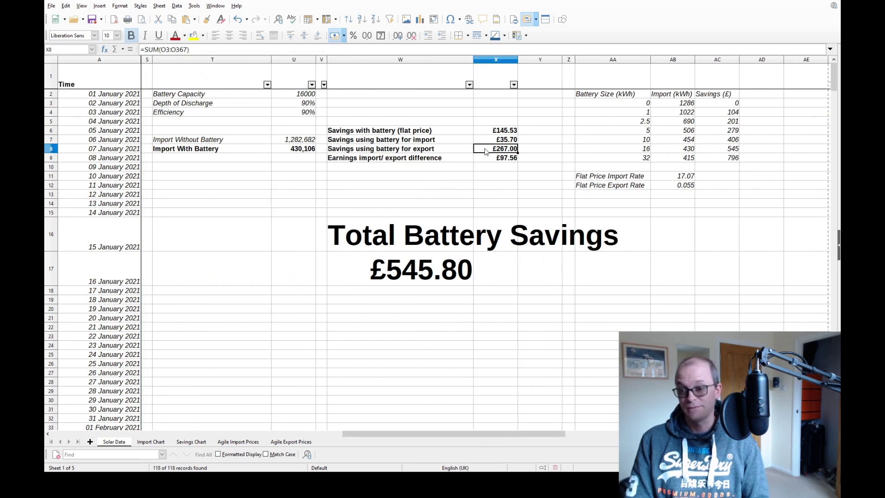
pyautogui.click(505, 161)
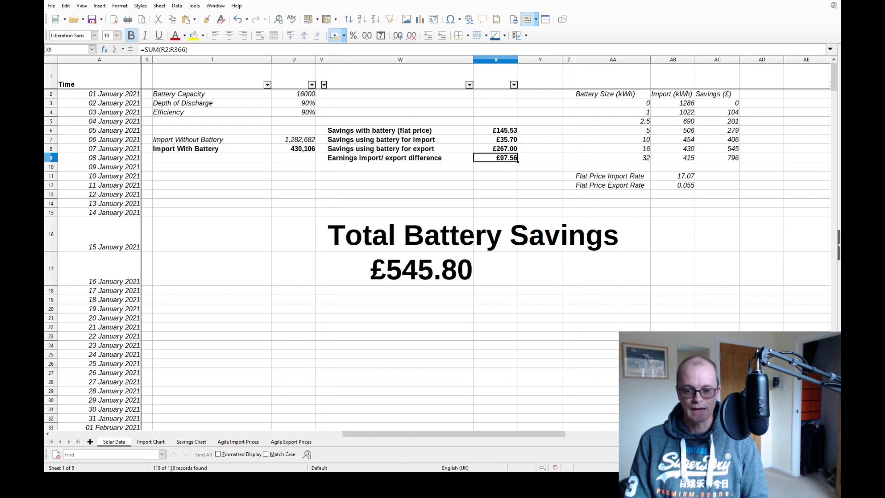
pyautogui.click(191, 443)
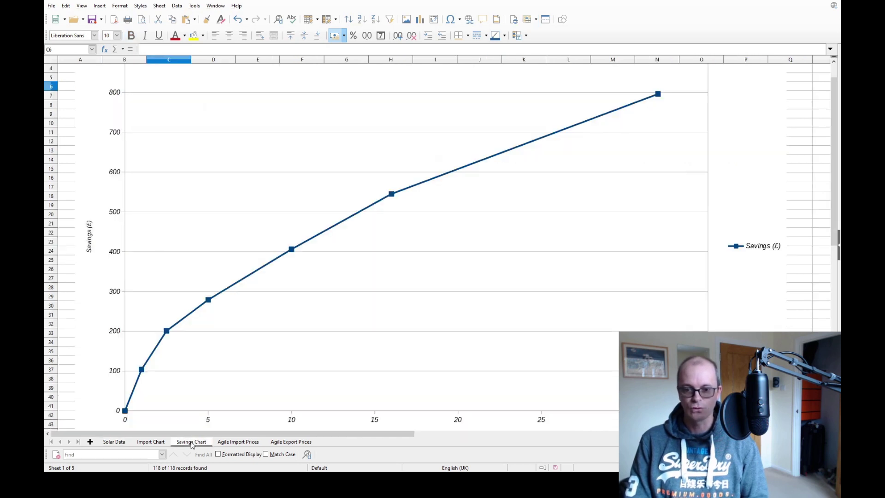